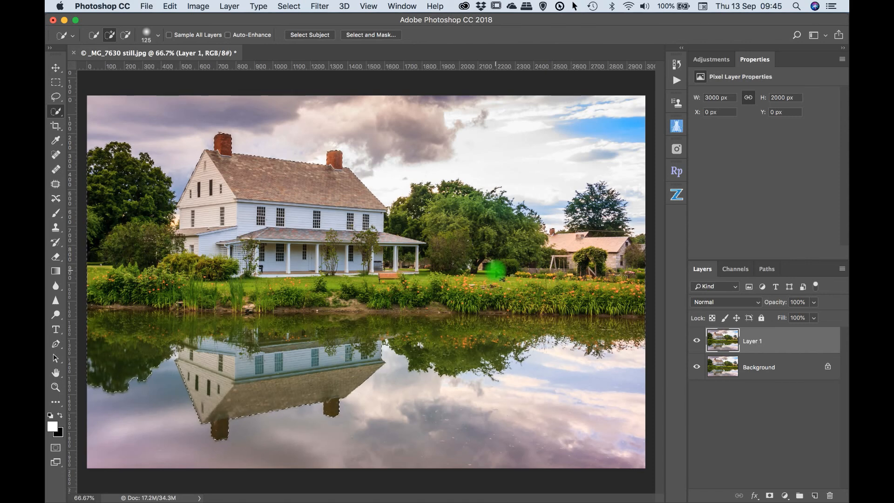
Step: Invert the selection so the sky and its reflection are selected, and add it as a layer mask on Layer 1
{"action": "key", "text": "super+shift+i"}
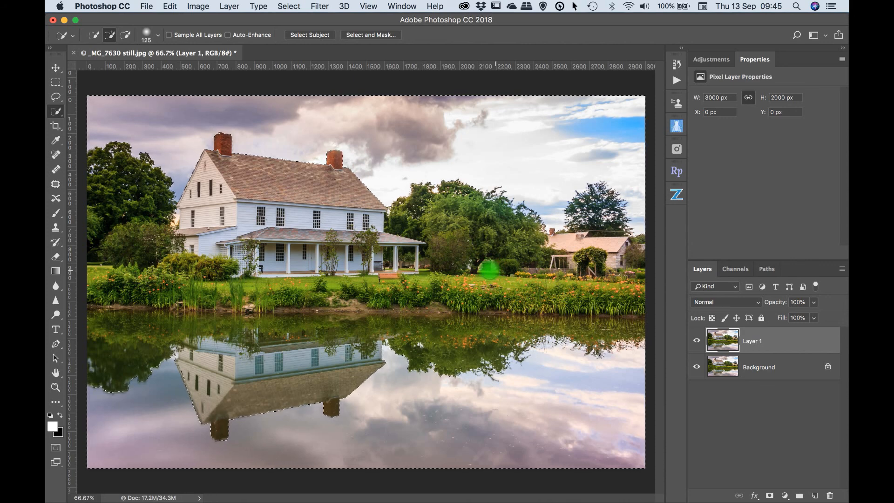
{"action": "left_click", "coordinate": [770, 496]}
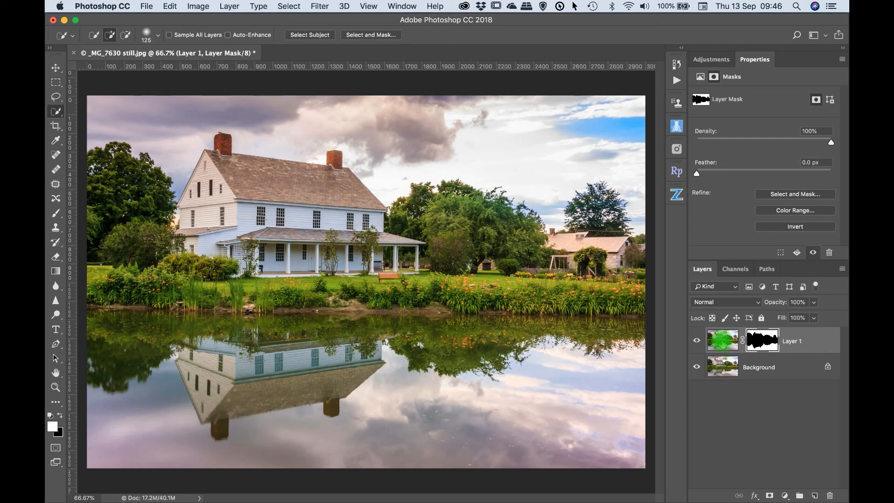
Step: Reselect the sky and water area, copy it from Layer 1's image to a new layer, and show only that new layer
{"action": "left_click", "coordinate": [722, 341]}
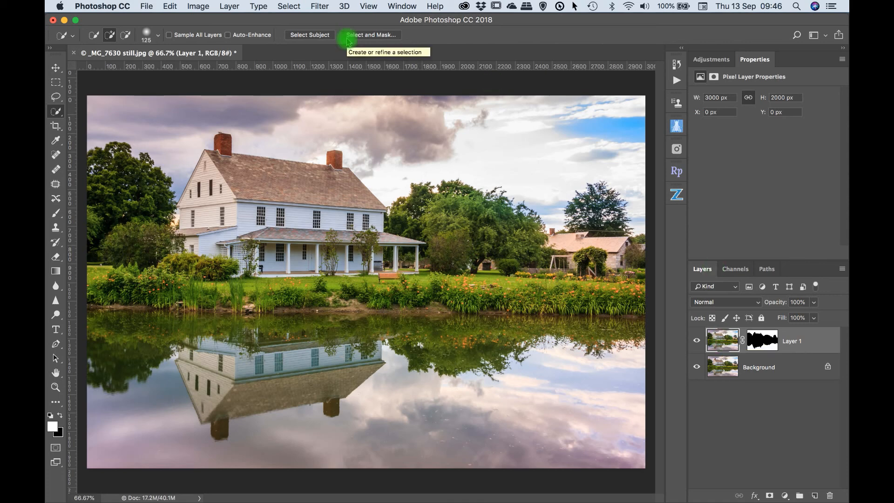
{"action": "left_click", "coordinate": [289, 6]}
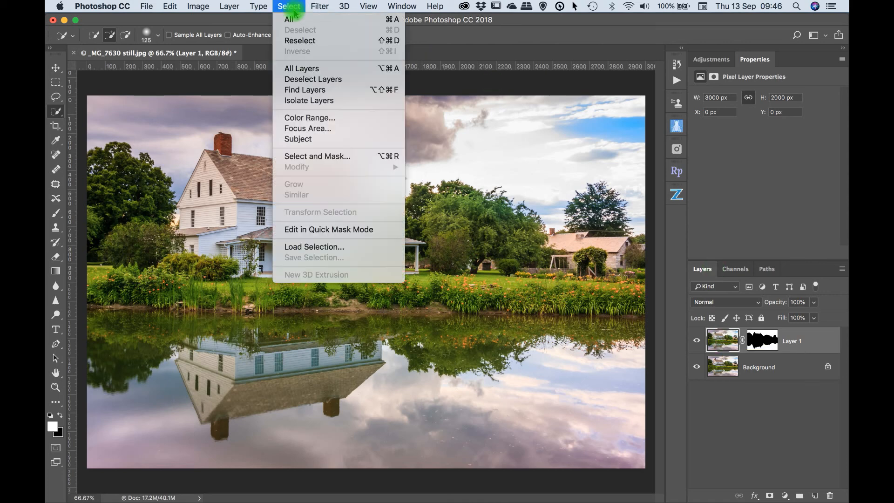
{"action": "left_click", "coordinate": [300, 40]}
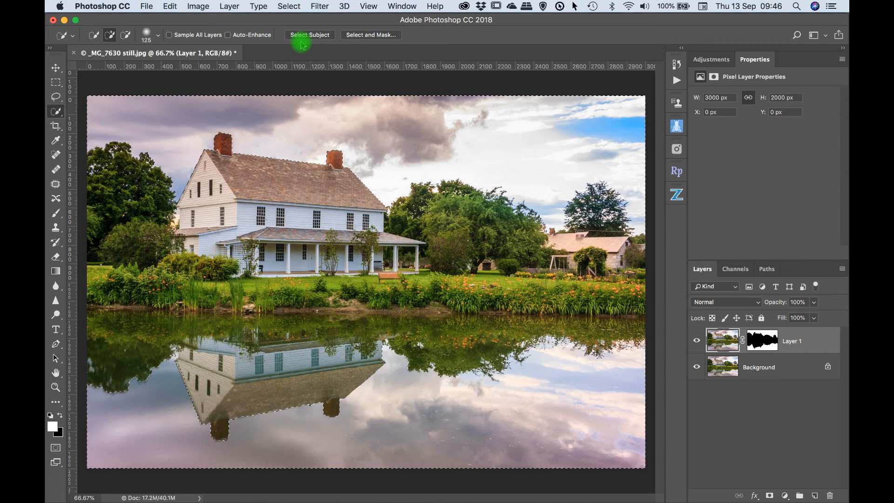
{"action": "key", "text": "ctrl+j"}
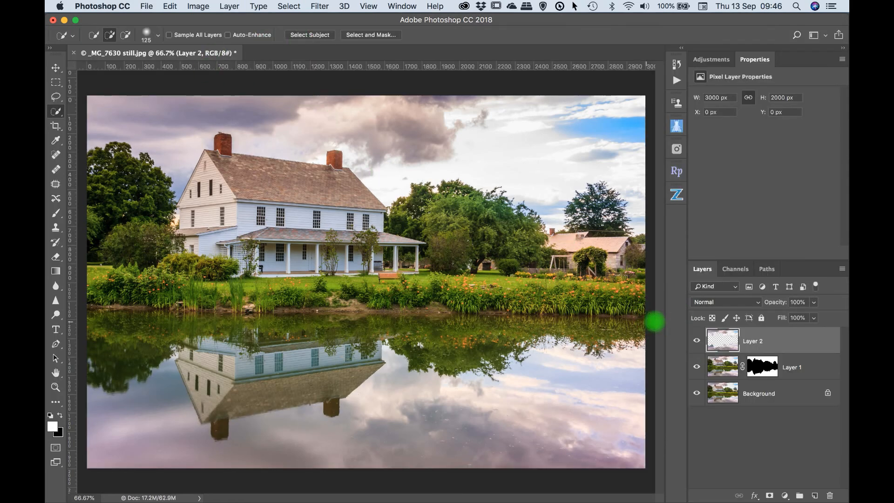
{"action": "left_click_drag", "start_coordinate": [696, 369], "coordinate": [697, 395]}
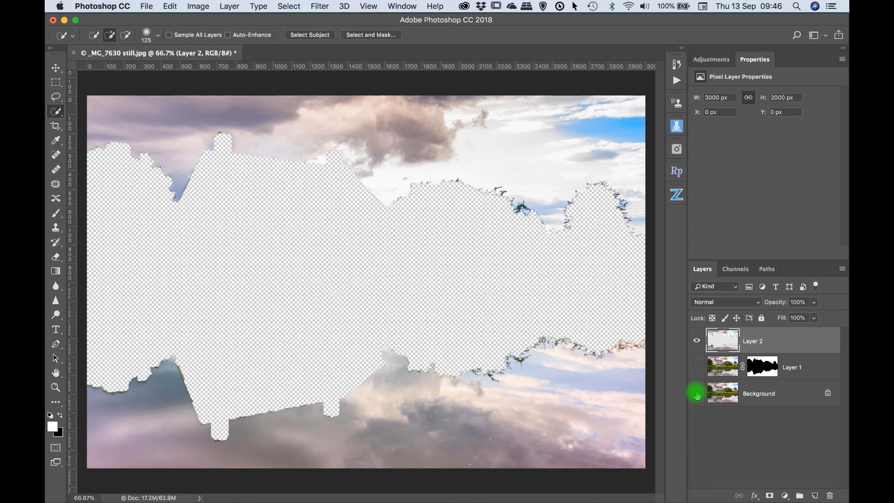
Step: Apply a Radial Blur to Layer 2 with amount 41, Zoom method and Good quality
{"action": "left_click", "coordinate": [319, 6]}
{"action": "left_click", "coordinate": [319, 6]}
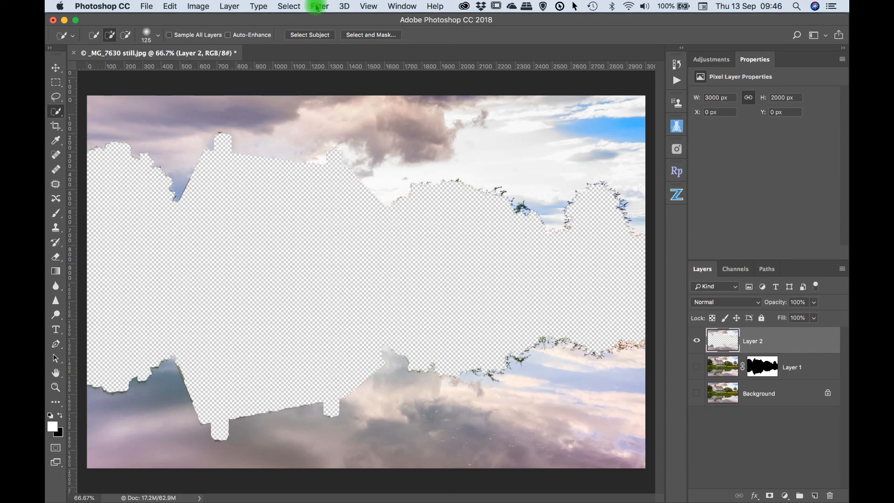
{"action": "left_click", "coordinate": [317, 7]}
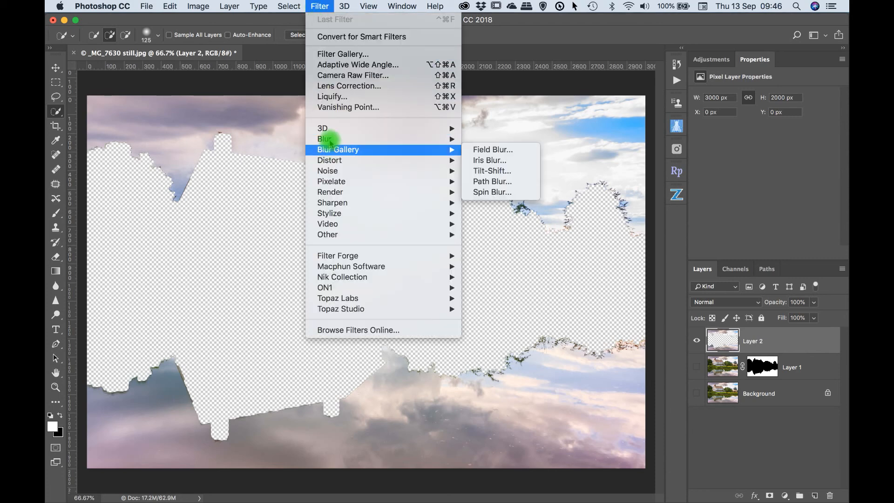
{"action": "mouse_move", "coordinate": [329, 142]}
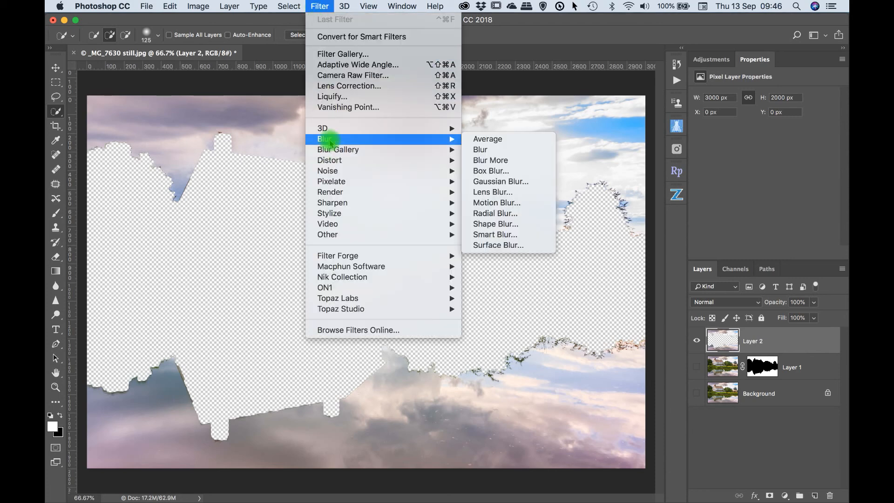
{"action": "left_click", "coordinate": [486, 214]}
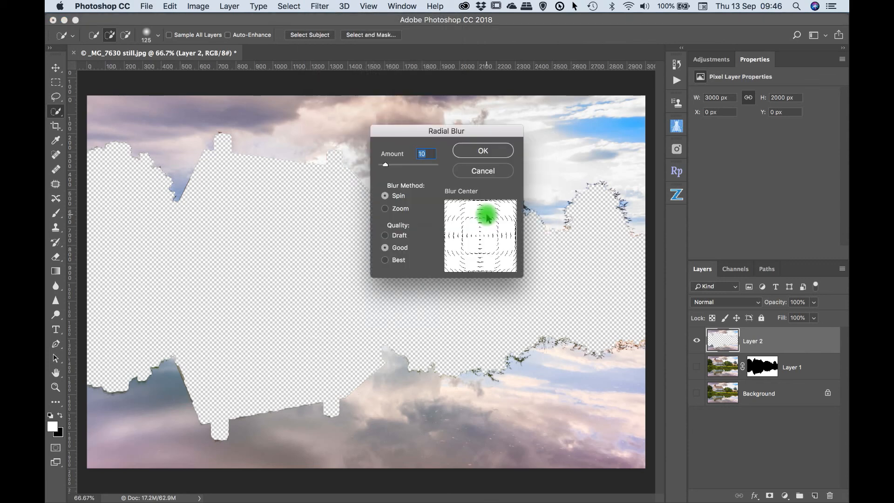
{"action": "left_click", "coordinate": [385, 210]}
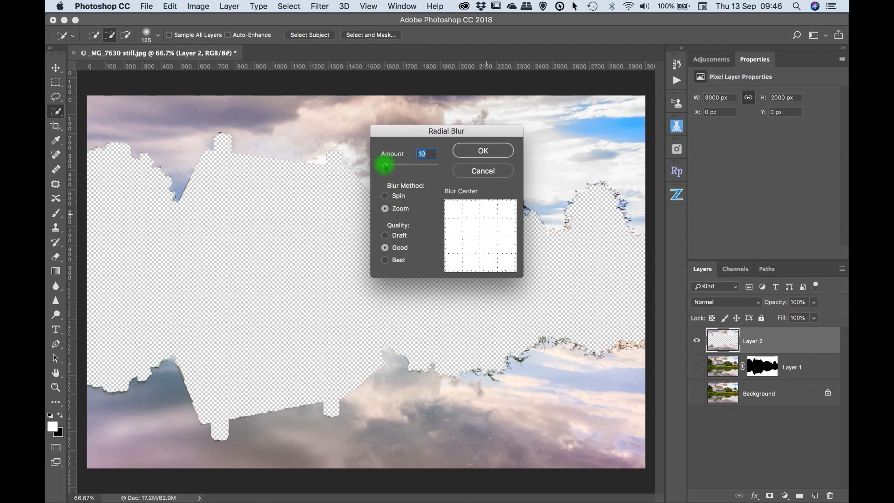
{"action": "left_click_drag", "start_coordinate": [384, 166], "coordinate": [403, 167]}
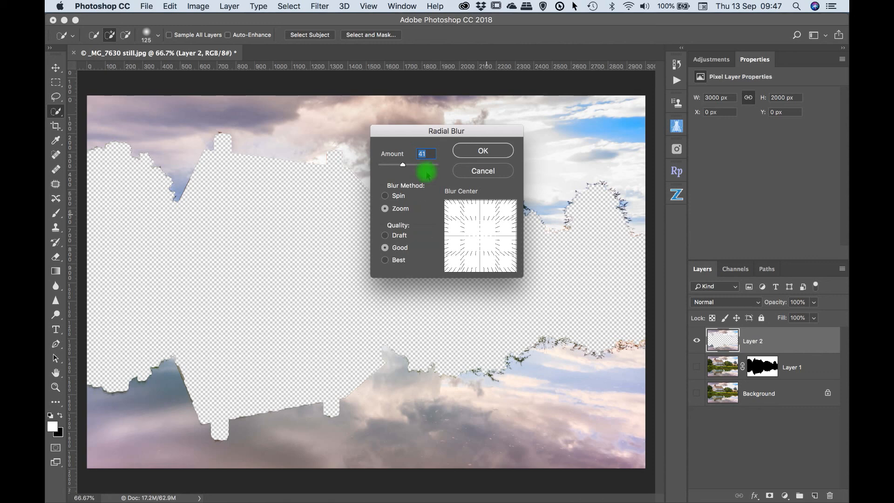
{"action": "left_click", "coordinate": [483, 151]}
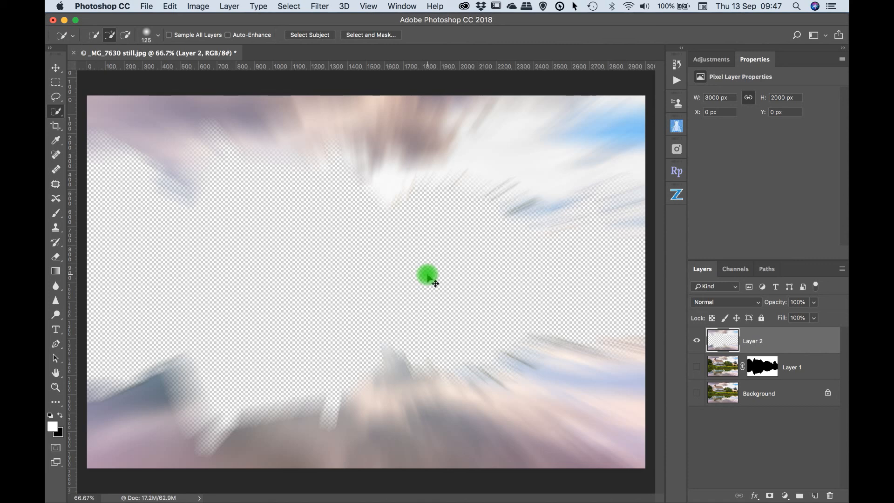
Step: Undo the radial blur and erase the leftover tree fragments along the sky and reflection edges of Layer 2
{"action": "key", "text": "super+z"}
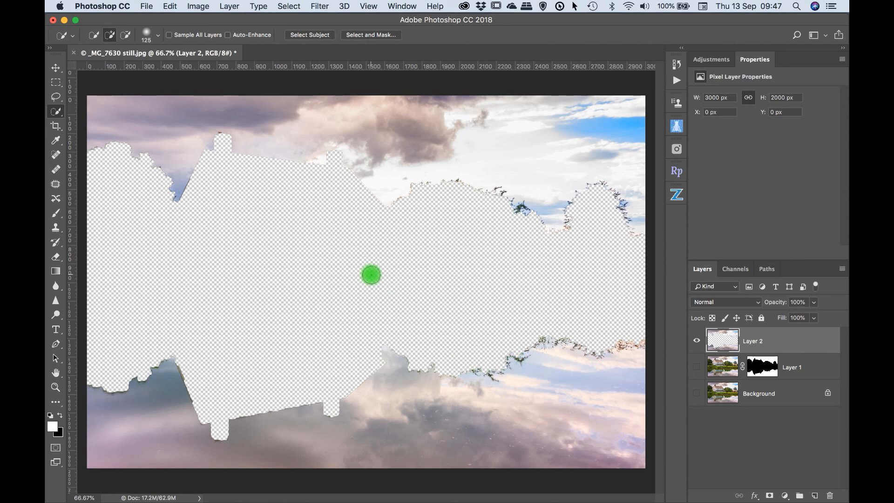
{"action": "left_click", "coordinate": [55, 258]}
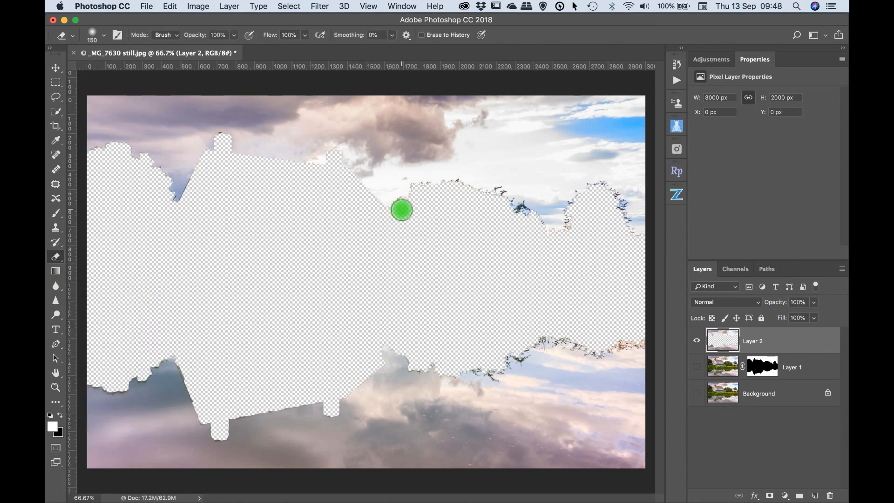
{"action": "mouse_move", "coordinate": [401, 210]}
{"action": "left_mouse_down"}
{"action": "mouse_move", "coordinate": [443, 186]}
{"action": "mouse_move", "coordinate": [492, 191]}
{"action": "mouse_move", "coordinate": [511, 198]}
{"action": "mouse_move", "coordinate": [545, 236]}
{"action": "mouse_move", "coordinate": [567, 242]}
{"action": "mouse_move", "coordinate": [573, 208]}
{"action": "mouse_move", "coordinate": [604, 189]}
{"action": "mouse_move", "coordinate": [638, 245]}
{"action": "left_mouse_up"}
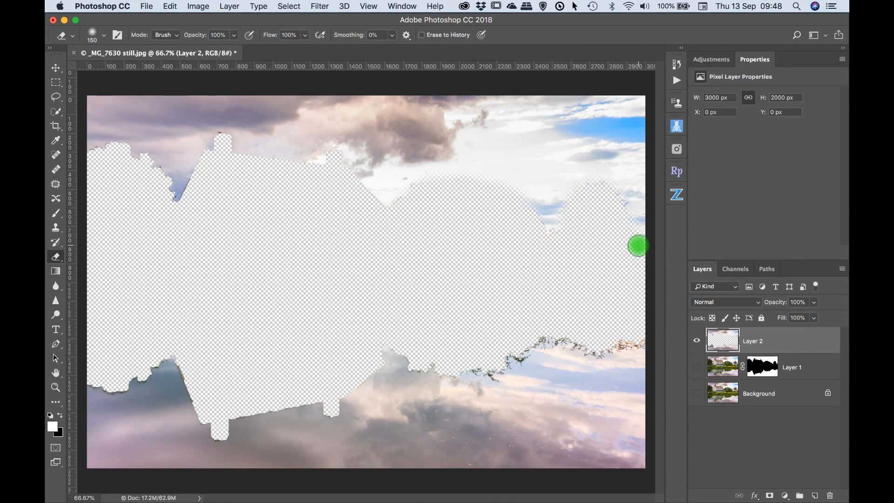
{"action": "mouse_move", "coordinate": [640, 340]}
{"action": "left_mouse_down"}
{"action": "mouse_move", "coordinate": [583, 348]}
{"action": "mouse_move", "coordinate": [538, 338]}
{"action": "mouse_move", "coordinate": [486, 378]}
{"action": "mouse_move", "coordinate": [452, 358]}
{"action": "left_mouse_up"}
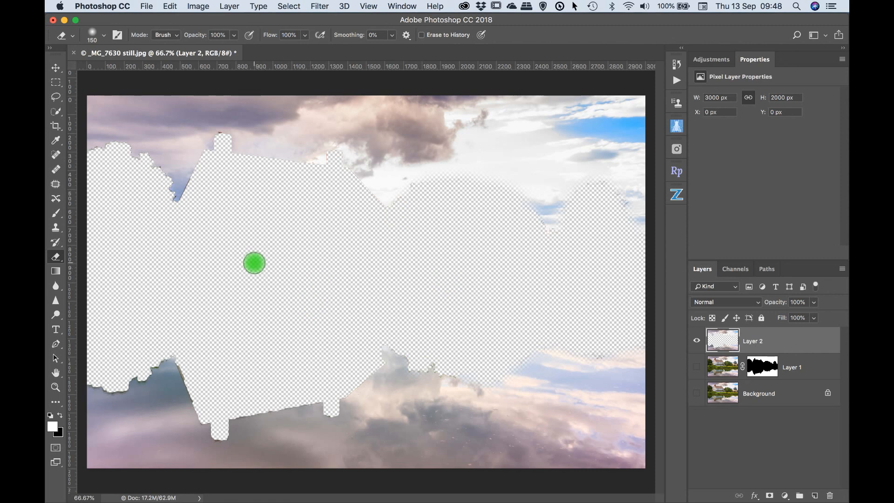
{"action": "mouse_move", "coordinate": [203, 368]}
{"action": "left_mouse_down"}
{"action": "mouse_move", "coordinate": [188, 365]}
{"action": "mouse_move", "coordinate": [202, 405]}
{"action": "mouse_move", "coordinate": [217, 414]}
{"action": "left_mouse_up"}
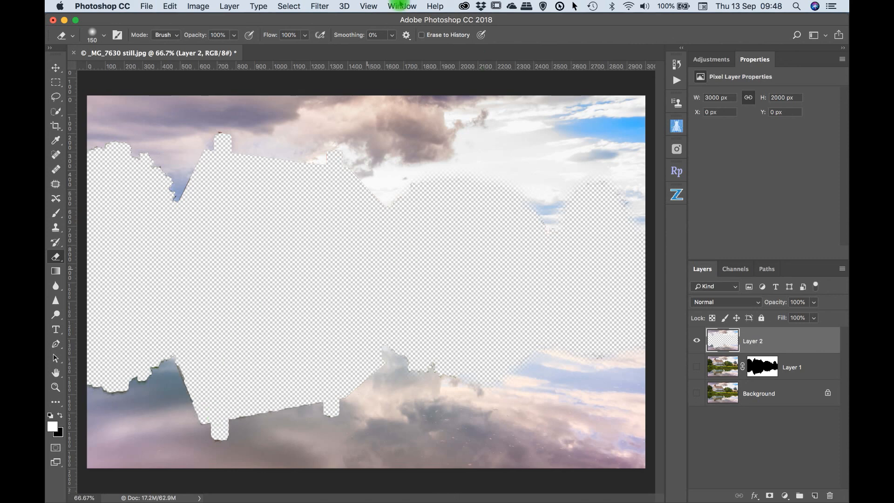
Step: Reapply the Radial Blur to the cleaned-up Layer 2 with amount 41, Zoom method and Good quality
{"action": "left_click", "coordinate": [316, 7]}
{"action": "mouse_move", "coordinate": [333, 140]}
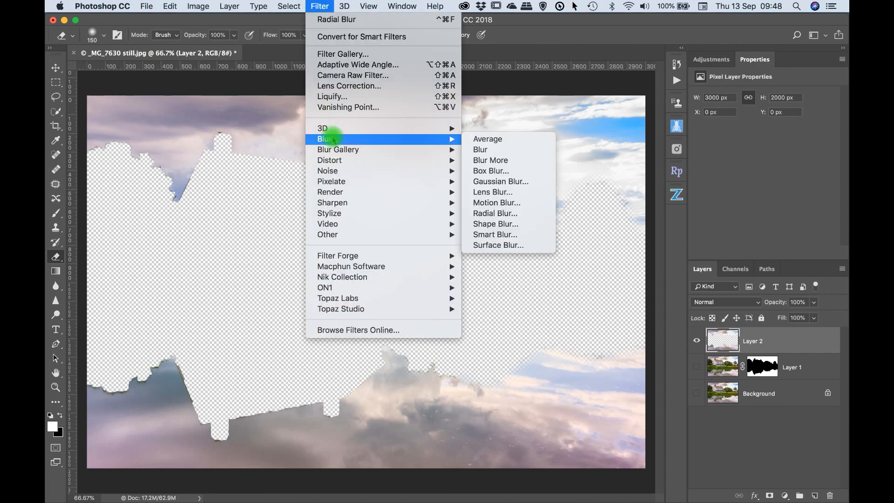
{"action": "left_click", "coordinate": [486, 216]}
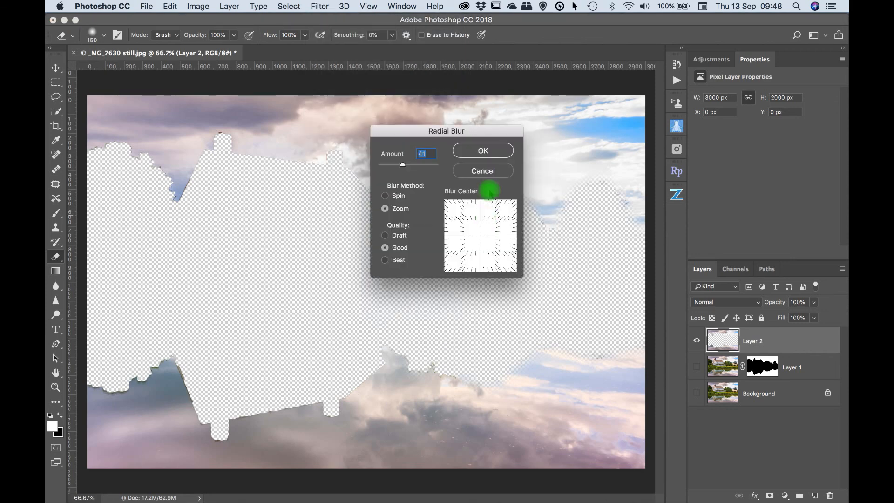
{"action": "left_click", "coordinate": [477, 152]}
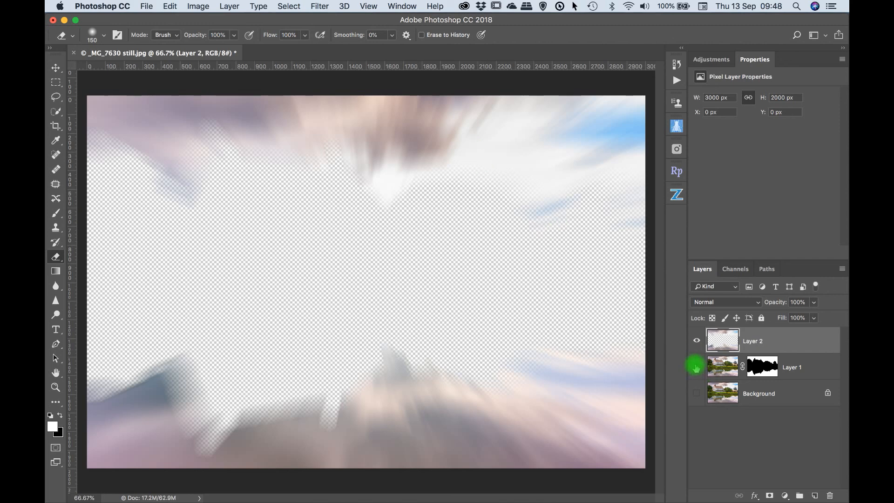
Step: Make Layer 1 and Background visible again, and toggle Layer 2 off and on to compare the blurred sky
{"action": "left_click", "coordinate": [696, 366]}
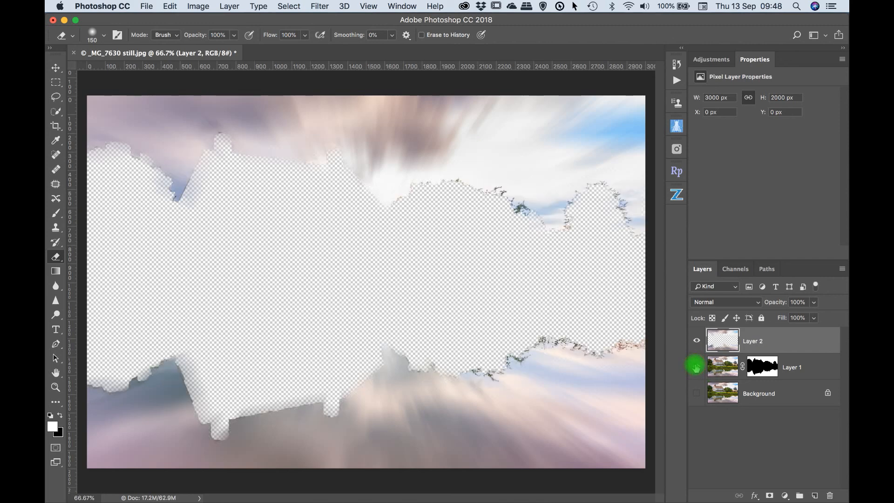
{"action": "left_click", "coordinate": [696, 393]}
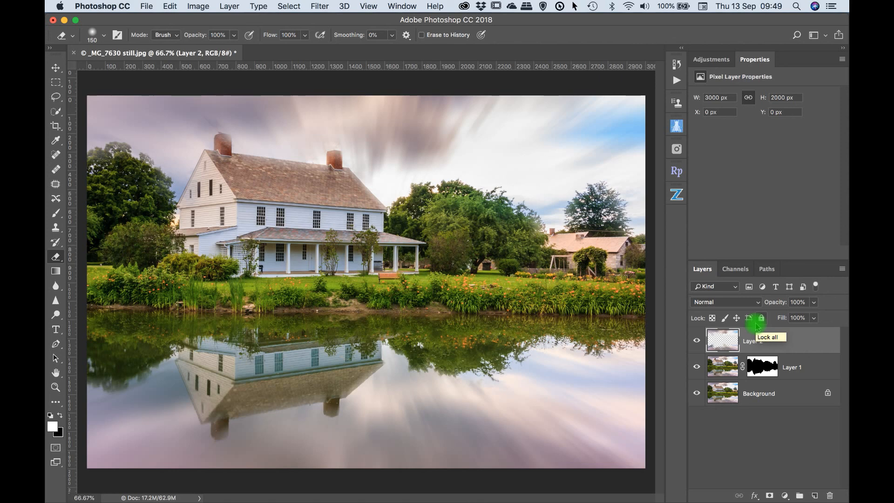
{"action": "left_click", "coordinate": [697, 341]}
{"action": "left_click", "coordinate": [697, 342]}
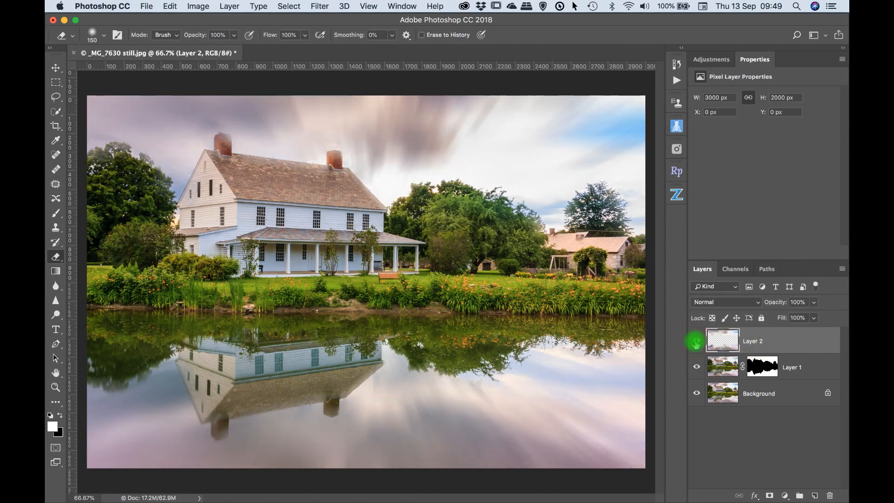
{"action": "left_click", "coordinate": [697, 343]}
{"action": "left_click", "coordinate": [696, 343]}
{"action": "left_click", "coordinate": [697, 342]}
{"action": "left_click", "coordinate": [696, 342]}
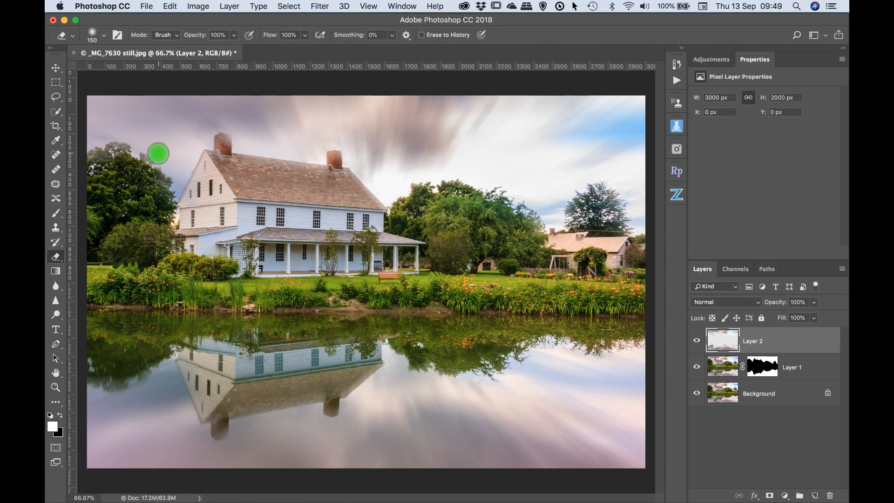
Step: Examine the chimney and roof edges at 300% with the blurred Layer 2 hidden and shown
{"action": "key", "text": "super+equal"}
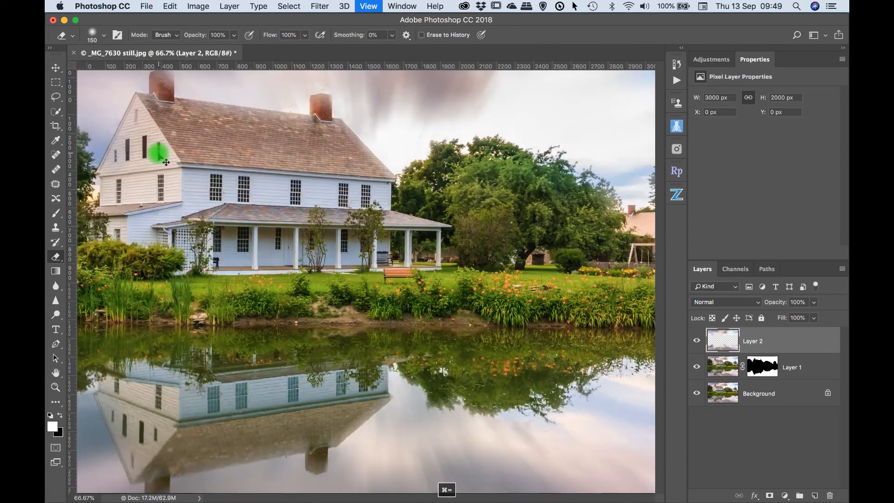
{"action": "key", "text": "super+equal"}
{"action": "key", "text": "super+equal"}
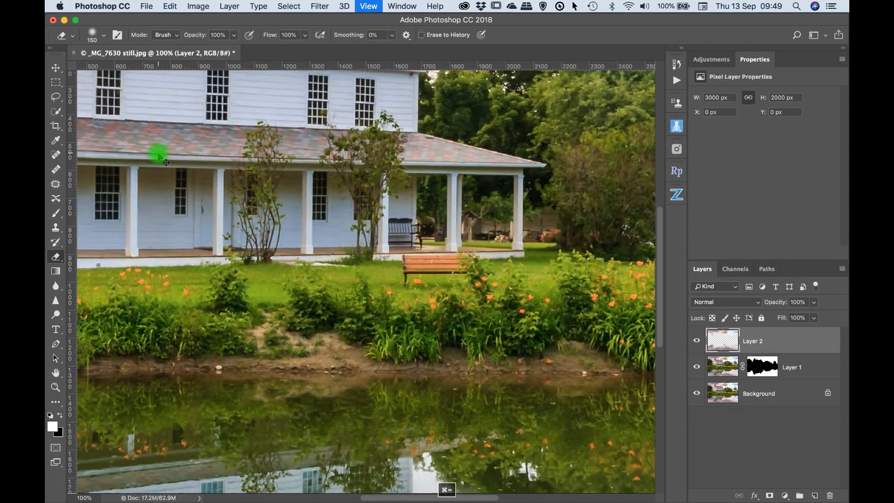
{"action": "scroll", "coordinate": [112, 152], "scroll_direction": "up", "scroll_amount": 20}
{"action": "scroll", "coordinate": [112, 152], "scroll_direction": "left", "scroll_amount": 10}
{"action": "scroll", "coordinate": [112, 152], "scroll_direction": "left", "scroll_amount": 10}
{"action": "scroll", "coordinate": [112, 152], "scroll_direction": "down", "scroll_amount": 5}
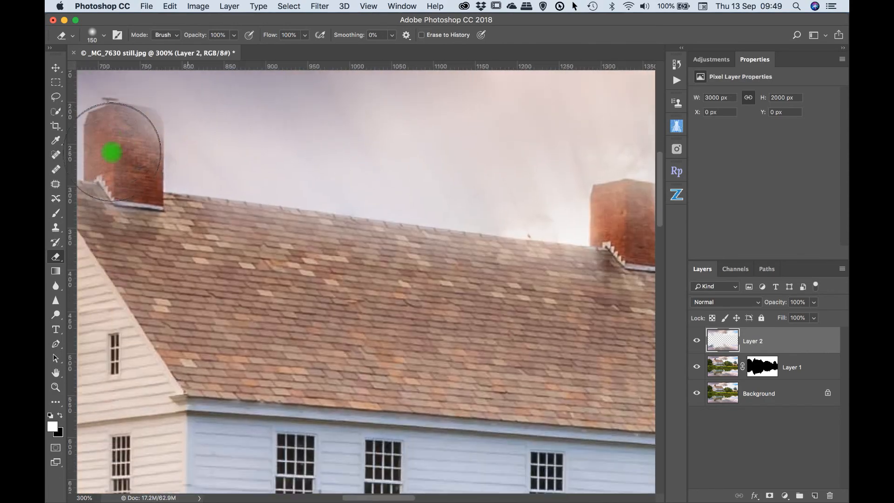
{"action": "scroll", "coordinate": [112, 152], "scroll_direction": "up", "scroll_amount": 5}
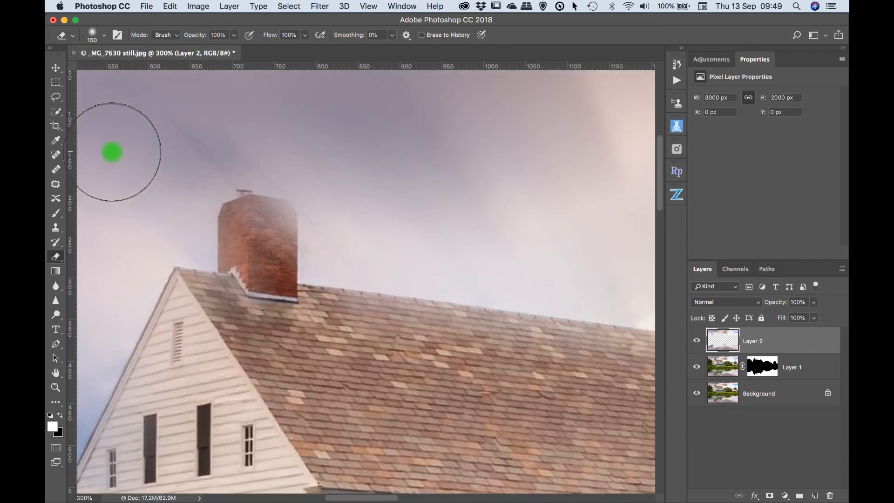
{"action": "mouse_move", "coordinate": [424, 320]}
{"action": "left_mouse_down"}
{"action": "mouse_move", "coordinate": [644, 385]}
{"action": "mouse_move", "coordinate": [669, 347]}
{"action": "left_mouse_up"}
{"action": "left_click", "coordinate": [697, 341]}
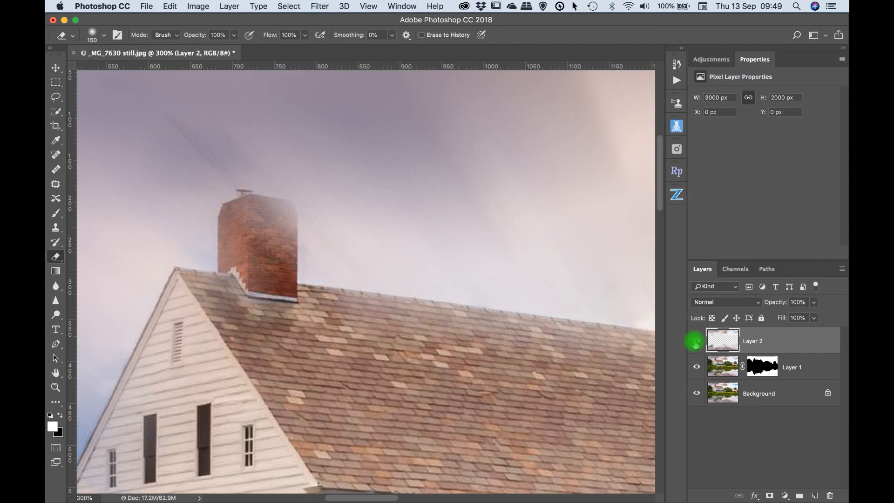
{"action": "left_click", "coordinate": [695, 343]}
{"action": "left_click", "coordinate": [696, 343]}
{"action": "left_click", "coordinate": [696, 343]}
{"action": "left_click", "coordinate": [695, 343]}
{"action": "left_click", "coordinate": [695, 343]}
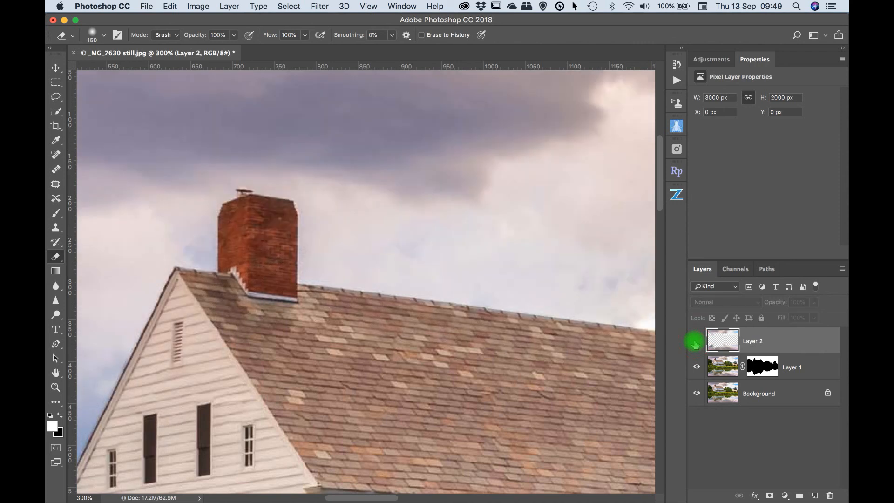
{"action": "left_click", "coordinate": [695, 343]}
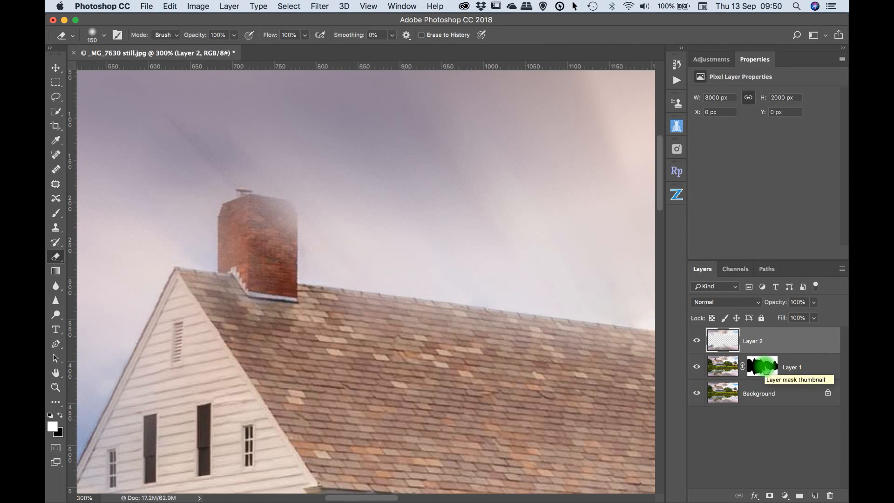
Step: Move the layer mask from Layer 1 to Layer 2, and toggle it to compare the chimney edges with and without it
{"action": "left_click", "coordinate": [764, 371]}
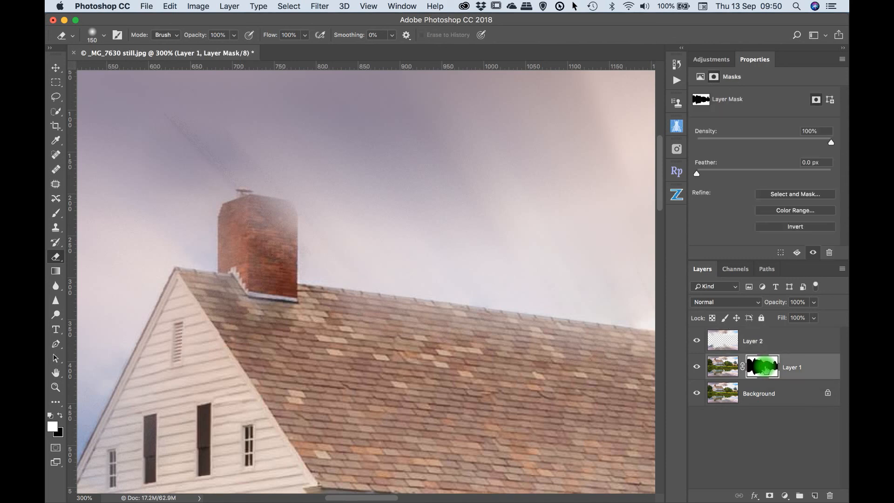
{"action": "left_click_drag", "start_coordinate": [764, 367], "coordinate": [768, 336]}
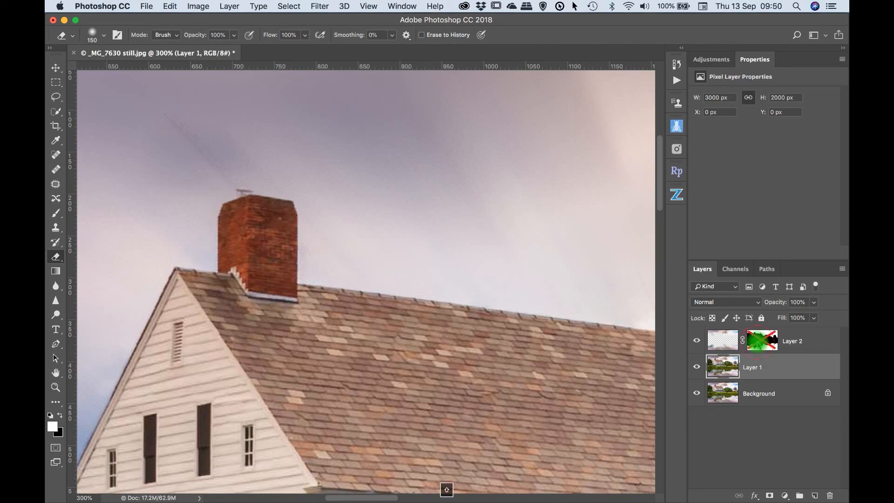
{"action": "left_click", "coordinate": [757, 344], "text": "shift"}
{"action": "left_click", "coordinate": [757, 344], "text": "shift"}
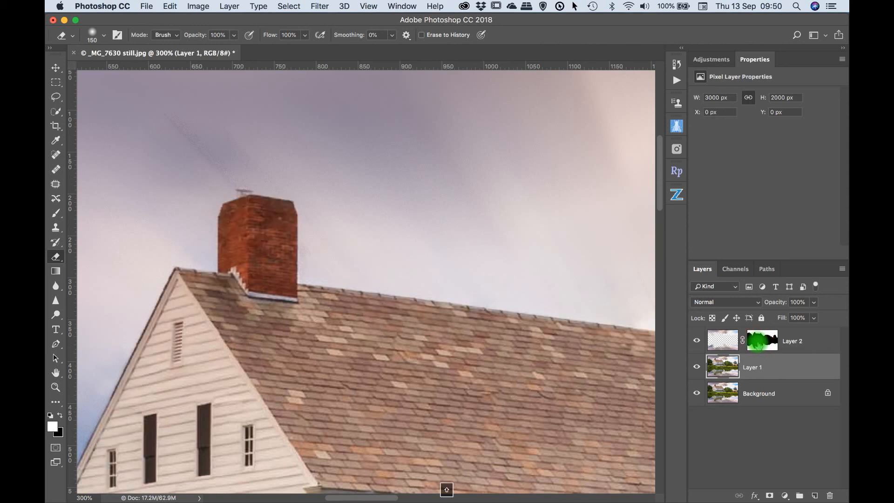
{"action": "left_click", "coordinate": [757, 345], "text": "shift"}
{"action": "left_click", "coordinate": [758, 345], "text": "shift"}
{"action": "left_click", "coordinate": [758, 345], "text": "shift"}
{"action": "key", "text": "super+0"}
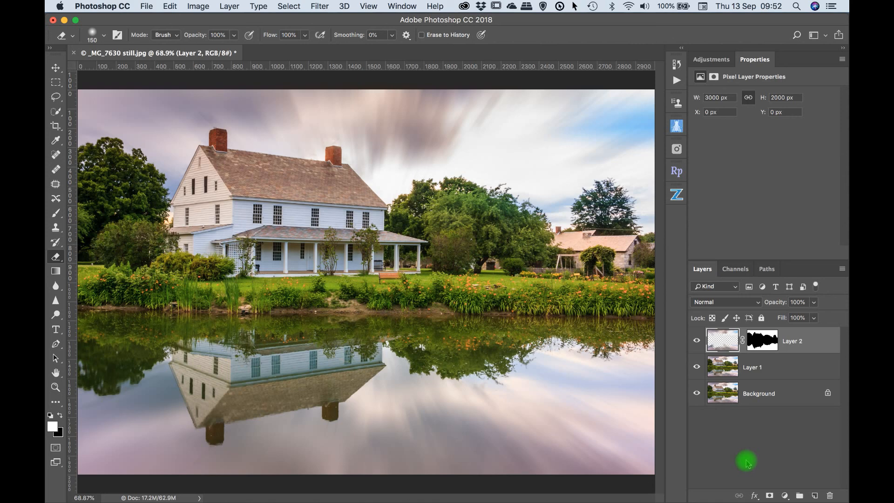
Step: Stamp all visible layers into a new top layer and apply Motion Blur to it with angle 0° and distance 24 pixels
{"action": "key", "text": "super+alt+shift+e"}
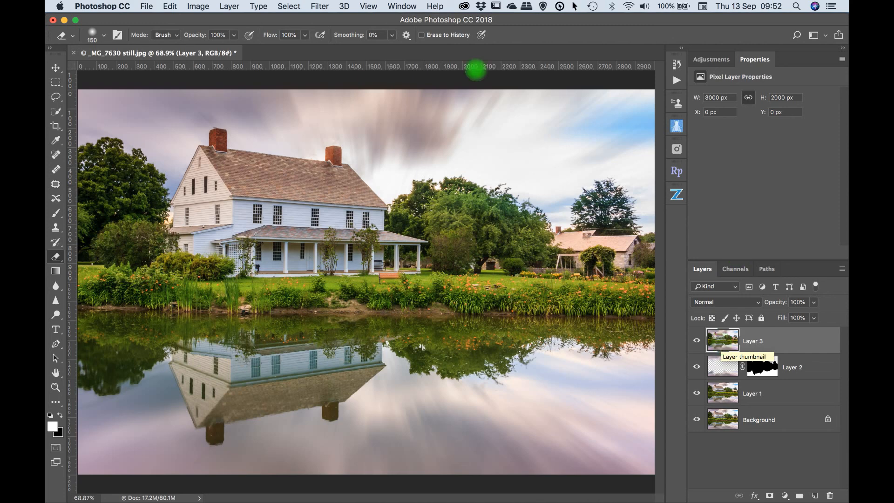
{"action": "left_click", "coordinate": [319, 6]}
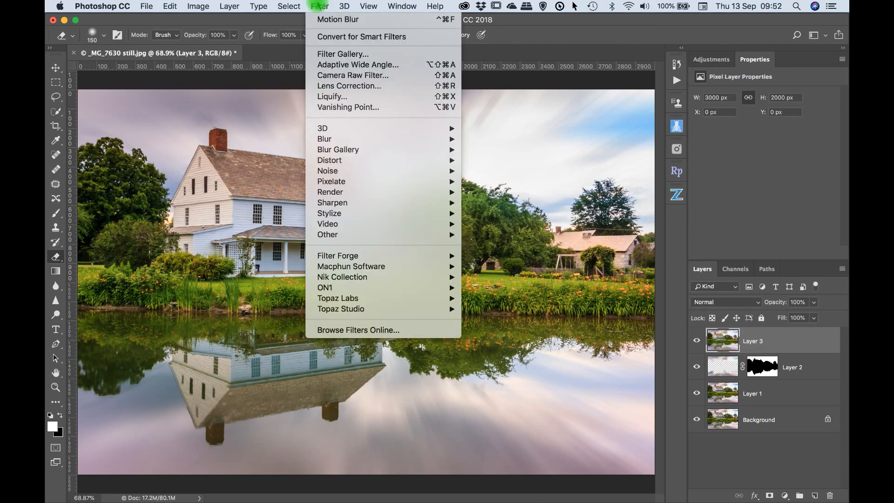
{"action": "mouse_move", "coordinate": [348, 139]}
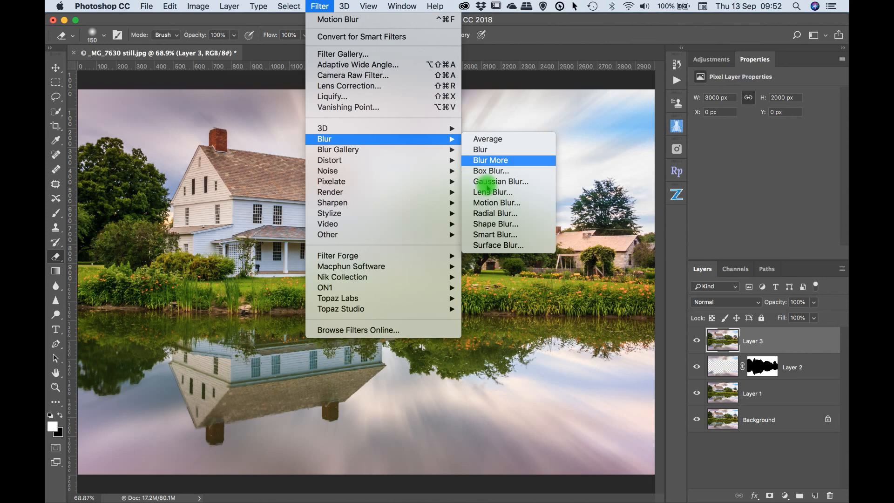
{"action": "left_click", "coordinate": [486, 203]}
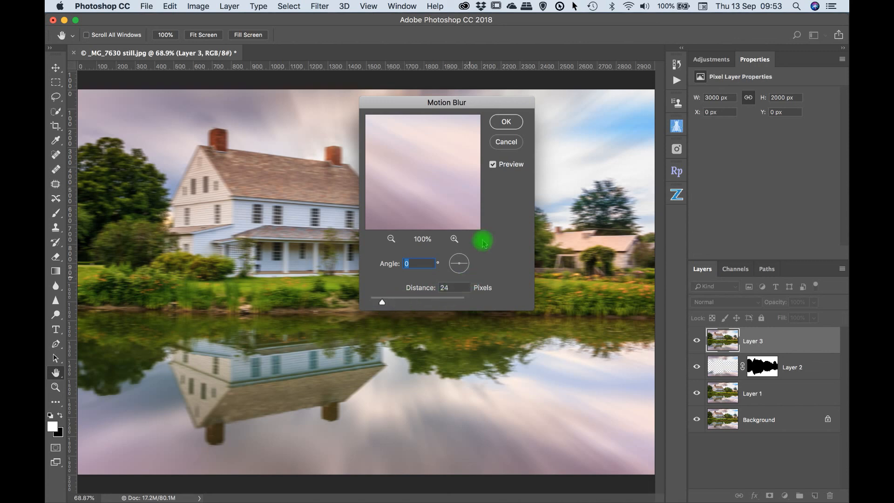
{"action": "left_click", "coordinate": [508, 124]}
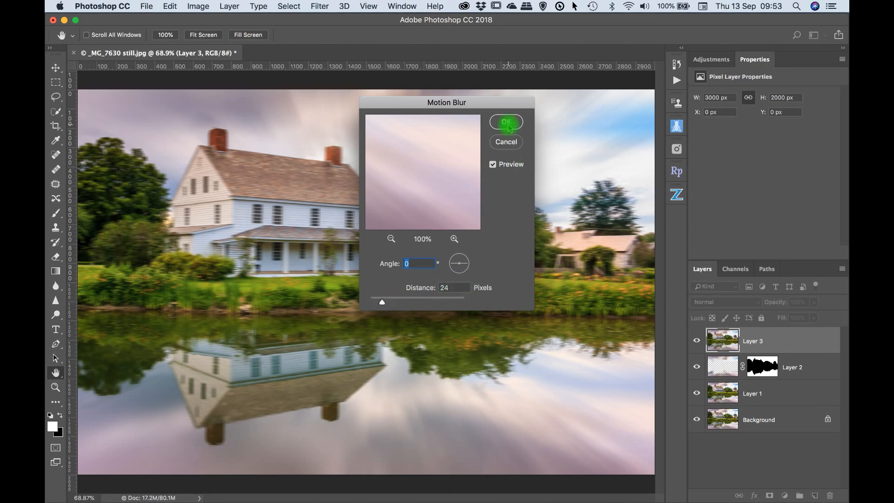
Step: Add a white layer mask to Layer 3 and set up a black brush with 42% hardness
{"action": "key", "text": "e"}
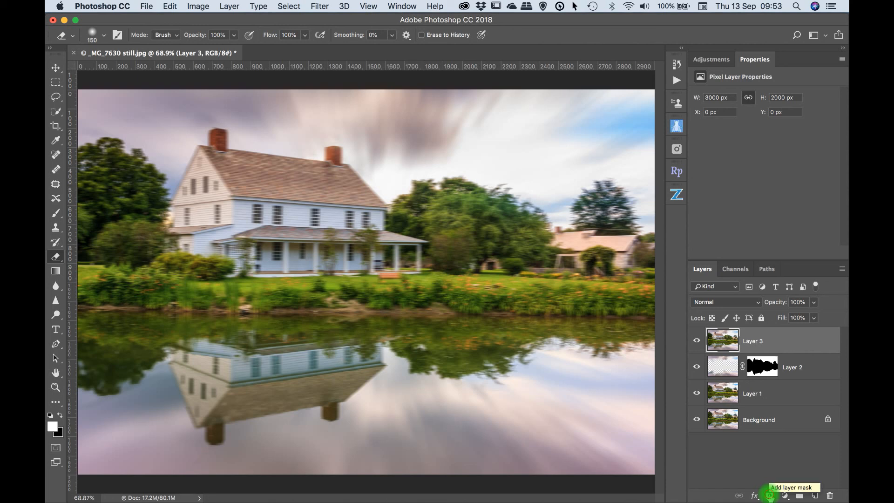
{"action": "left_click", "coordinate": [769, 495]}
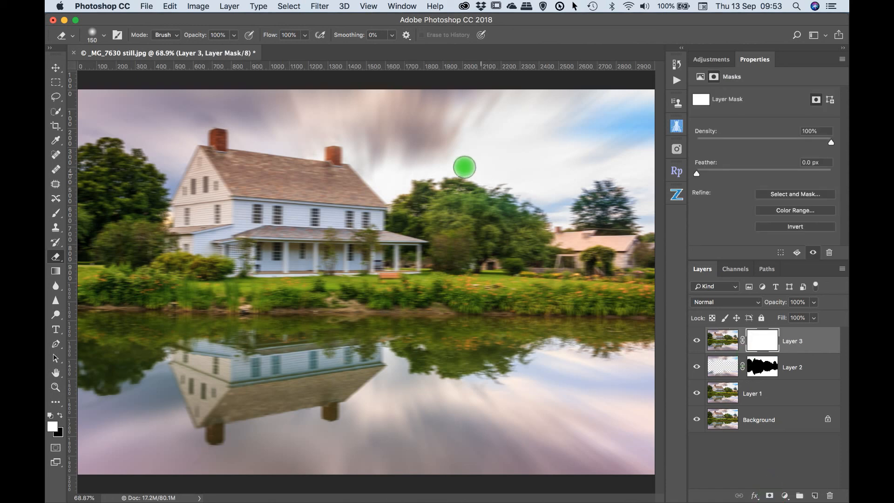
{"action": "key", "text": "b"}
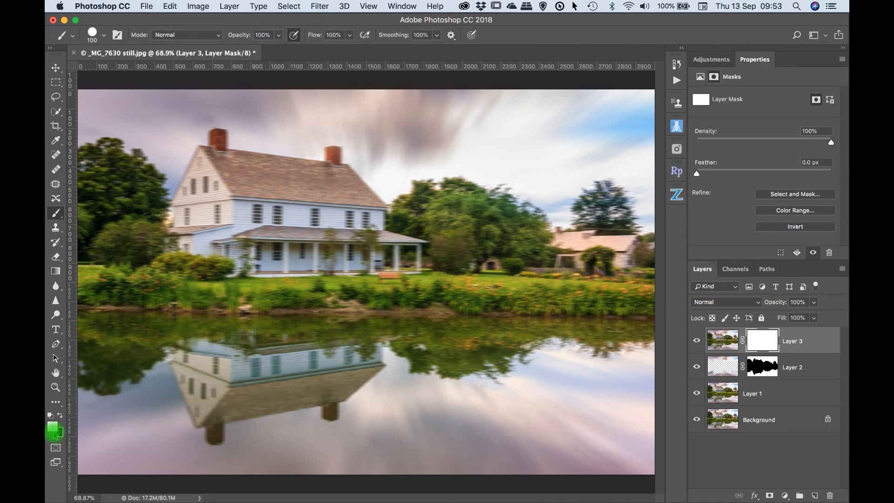
{"action": "key", "text": "x"}
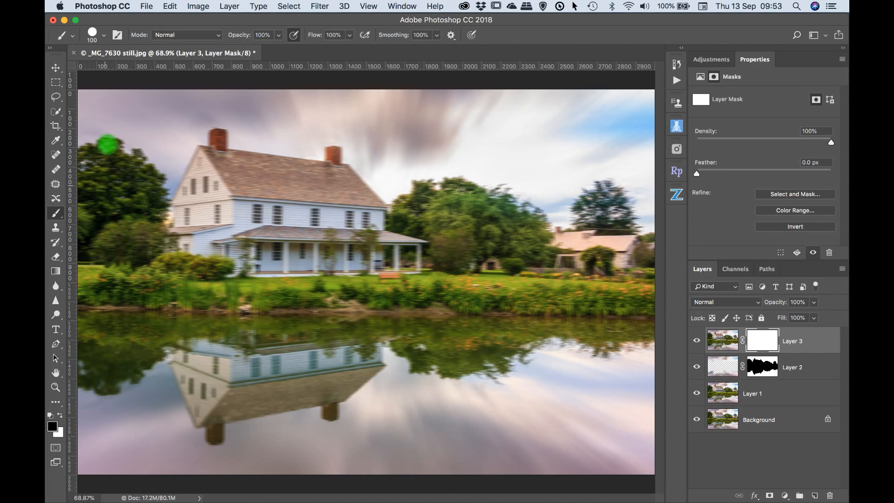
{"action": "left_click", "coordinate": [99, 34]}
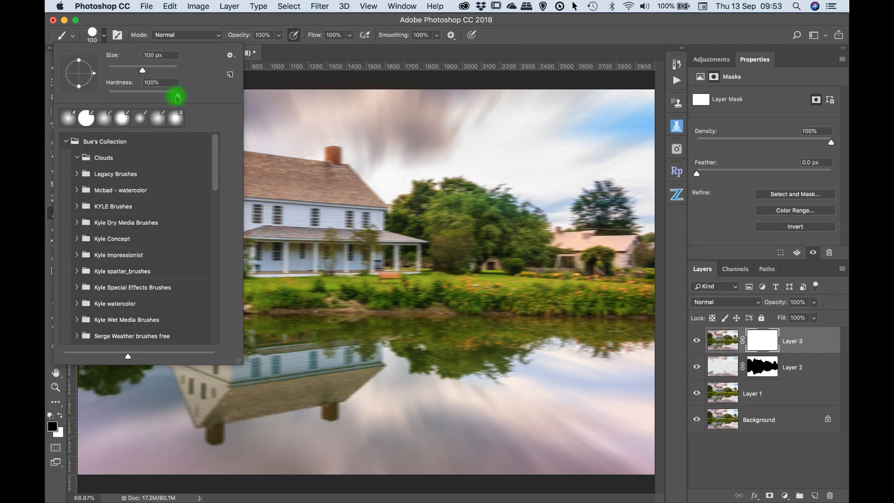
{"action": "left_click_drag", "start_coordinate": [178, 99], "coordinate": [139, 98]}
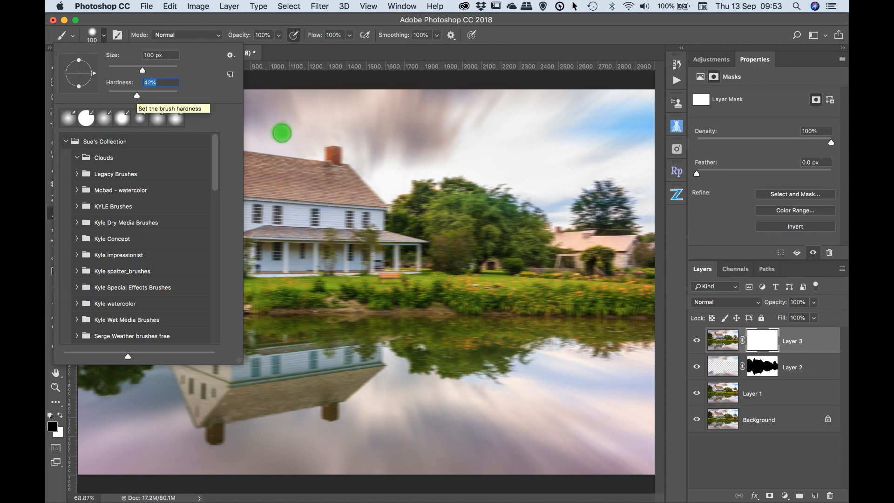
{"action": "key", "text": "Return"}
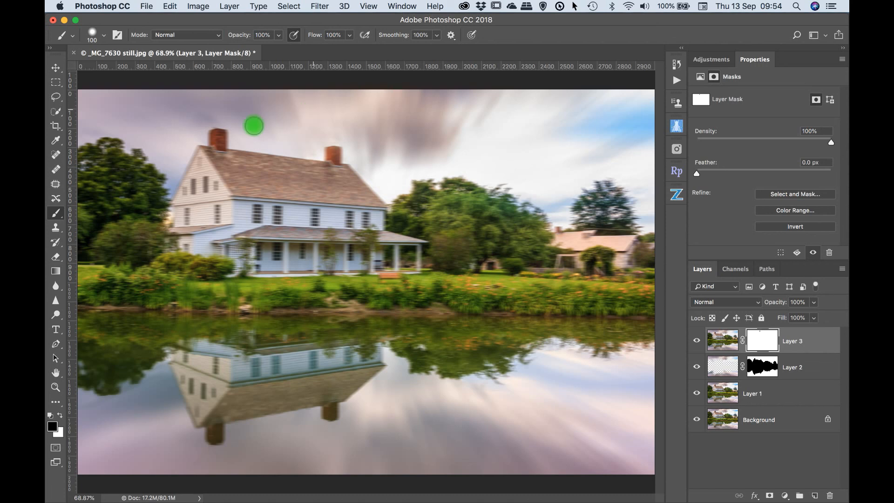
Step: Enlarge the brush to 400 px and paint black on Layer 3's mask over the sky, house, trees and bank above the water
{"action": "key", "text": "bracketright"}
{"action": "key", "text": "bracketright"}
{"action": "key", "text": "bracketright"}
{"action": "key", "text": "bracketright"}
{"action": "key", "text": "bracketright"}
{"action": "key", "text": "bracketright"}
{"action": "key", "text": "bracketright"}
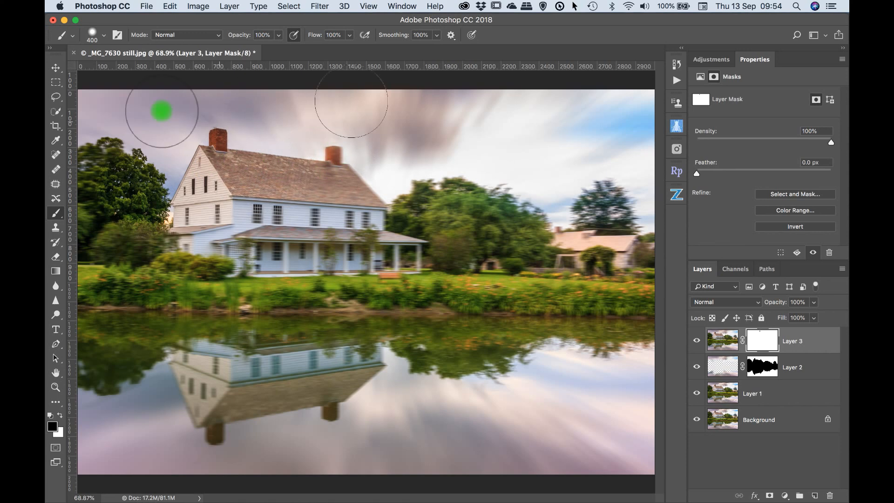
{"action": "mouse_move", "coordinate": [632, 206]}
{"action": "left_mouse_down"}
{"action": "mouse_move", "coordinate": [593, 245]}
{"action": "mouse_move", "coordinate": [484, 240]}
{"action": "mouse_move", "coordinate": [297, 199]}
{"action": "mouse_move", "coordinate": [465, 200]}
{"action": "mouse_move", "coordinate": [281, 238]}
{"action": "mouse_move", "coordinate": [186, 220]}
{"action": "mouse_move", "coordinate": [189, 160]}
{"action": "left_mouse_up"}
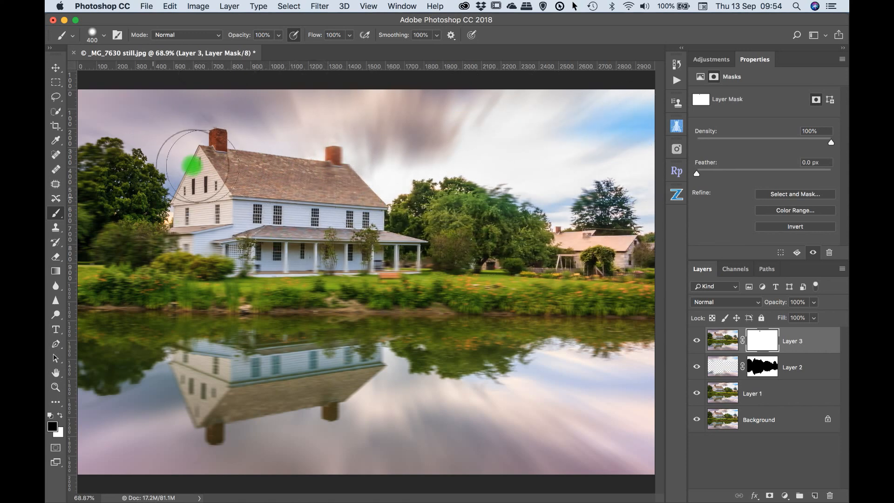
{"action": "mouse_move", "coordinate": [87, 239]}
{"action": "left_mouse_down"}
{"action": "mouse_move", "coordinate": [143, 244]}
{"action": "mouse_move", "coordinate": [135, 257]}
{"action": "mouse_move", "coordinate": [120, 258]}
{"action": "mouse_move", "coordinate": [293, 255]}
{"action": "mouse_move", "coordinate": [411, 275]}
{"action": "mouse_move", "coordinate": [661, 279]}
{"action": "left_mouse_up"}
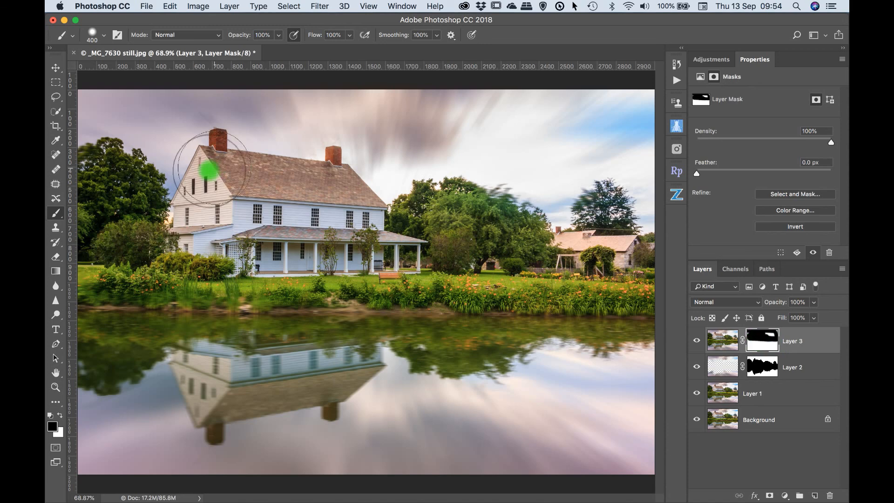
{"action": "mouse_move", "coordinate": [97, 271]}
{"action": "left_mouse_down"}
{"action": "mouse_move", "coordinate": [155, 266]}
{"action": "mouse_move", "coordinate": [283, 278]}
{"action": "mouse_move", "coordinate": [633, 279]}
{"action": "left_mouse_up"}
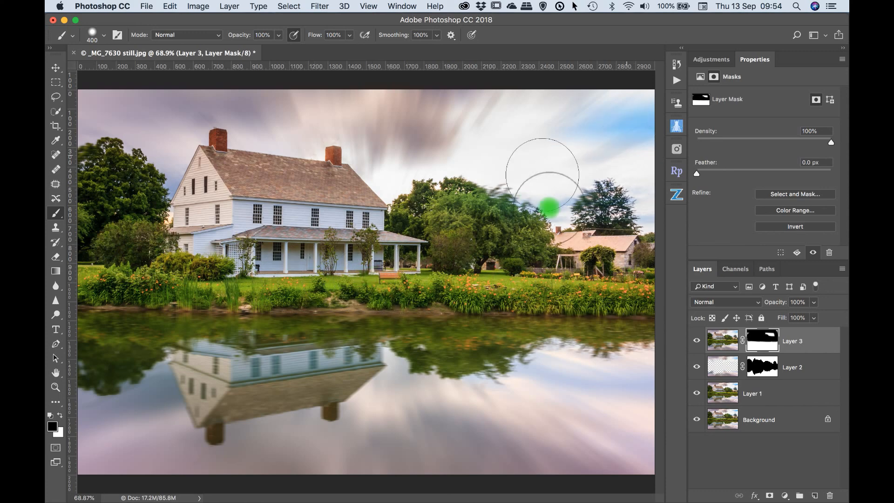
Step: Compare the image with Layer 3's mask off and on, and paint the missed white areas above the waterline black in the mask-only view
{"action": "left_click", "coordinate": [762, 347], "text": "shift"}
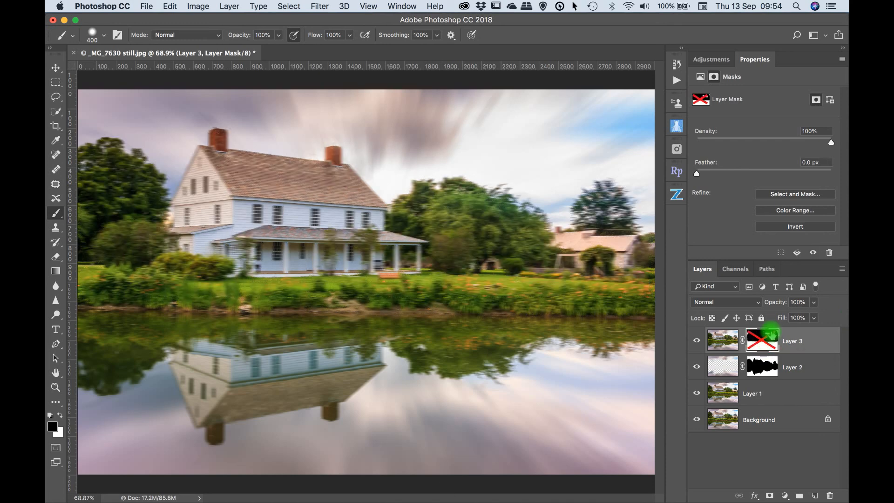
{"action": "left_click", "coordinate": [762, 343], "text": "shift"}
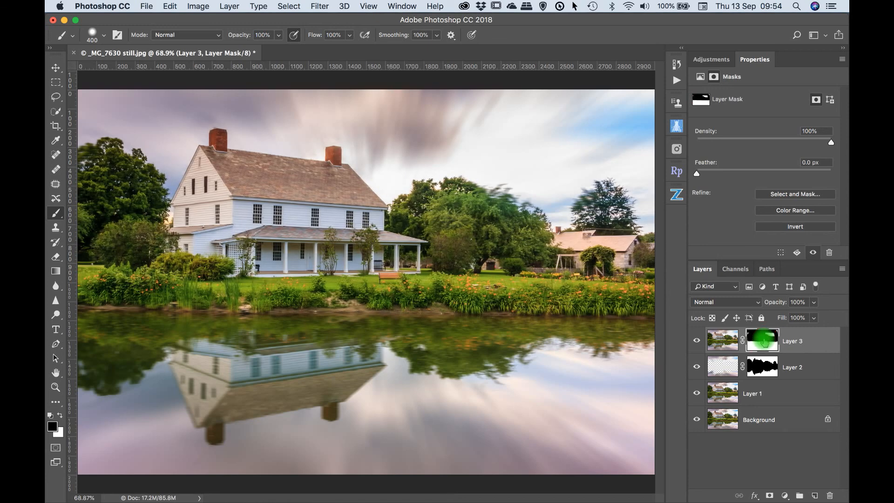
{"action": "left_click", "coordinate": [763, 342], "text": "alt"}
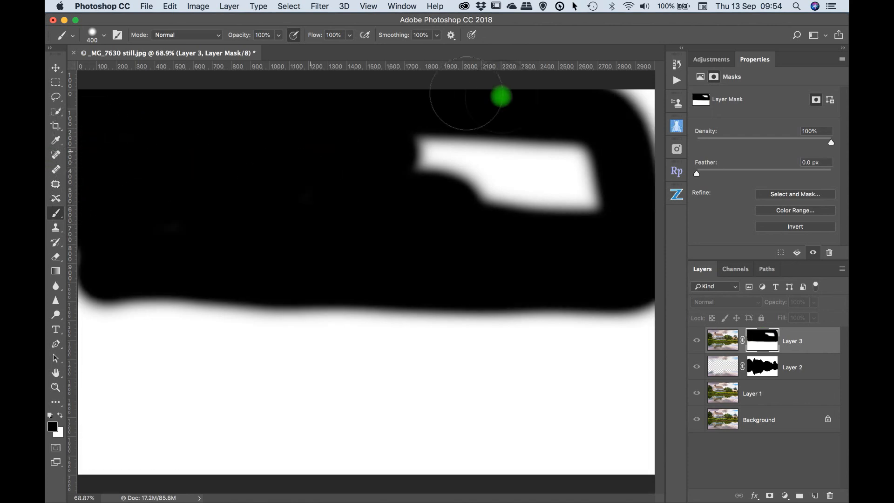
{"action": "mouse_move", "coordinate": [614, 116]}
{"action": "left_mouse_down"}
{"action": "mouse_move", "coordinate": [640, 110]}
{"action": "mouse_move", "coordinate": [649, 121]}
{"action": "mouse_move", "coordinate": [616, 173]}
{"action": "mouse_move", "coordinate": [362, 156]}
{"action": "mouse_move", "coordinate": [522, 158]}
{"action": "mouse_move", "coordinate": [607, 202]}
{"action": "left_mouse_up"}
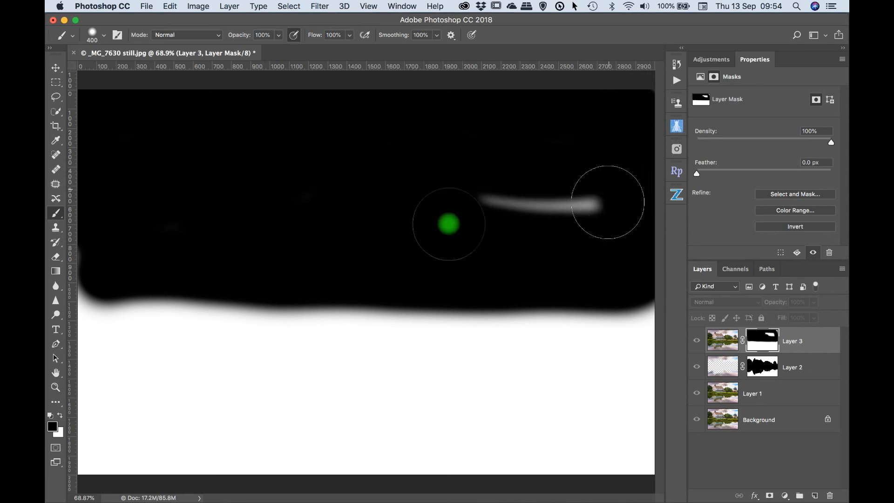
{"action": "mouse_move", "coordinate": [449, 224]}
{"action": "left_mouse_down"}
{"action": "mouse_move", "coordinate": [615, 217]}
{"action": "mouse_move", "coordinate": [647, 255]}
{"action": "left_mouse_up"}
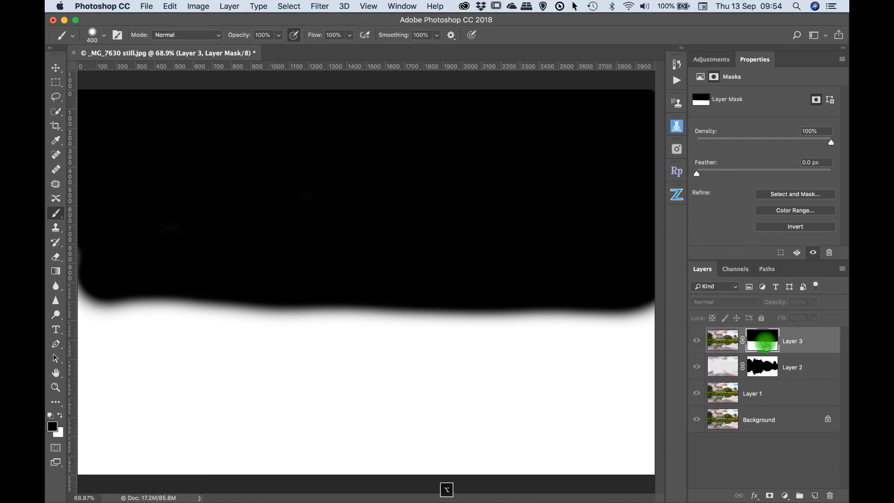
{"action": "left_click", "coordinate": [765, 347], "text": "alt"}
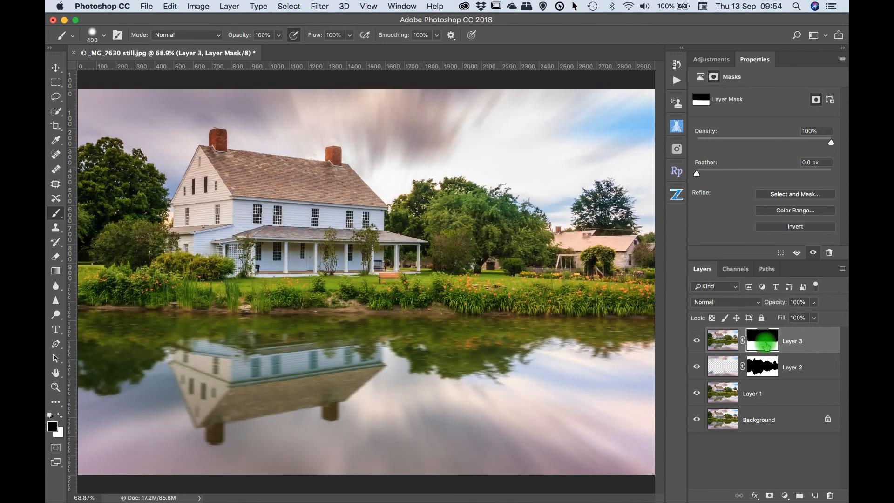
Step: Compare the original Background alone with the full layered result by repeatedly hiding and showing all other layers
{"action": "left_click", "coordinate": [696, 422], "text": "alt"}
{"action": "left_click", "coordinate": [696, 421], "text": "alt"}
{"action": "left_click", "coordinate": [696, 422], "text": "alt"}
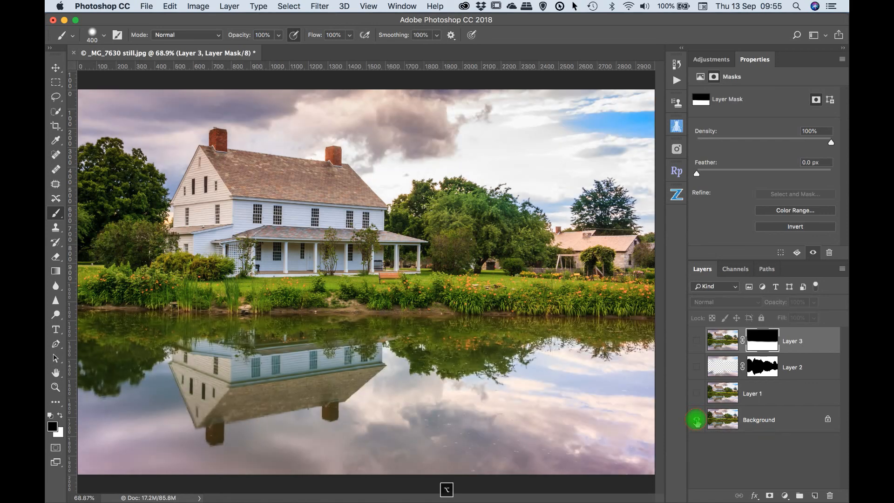
{"action": "left_click", "coordinate": [696, 421], "text": "alt"}
{"action": "left_click", "coordinate": [696, 422], "text": "alt"}
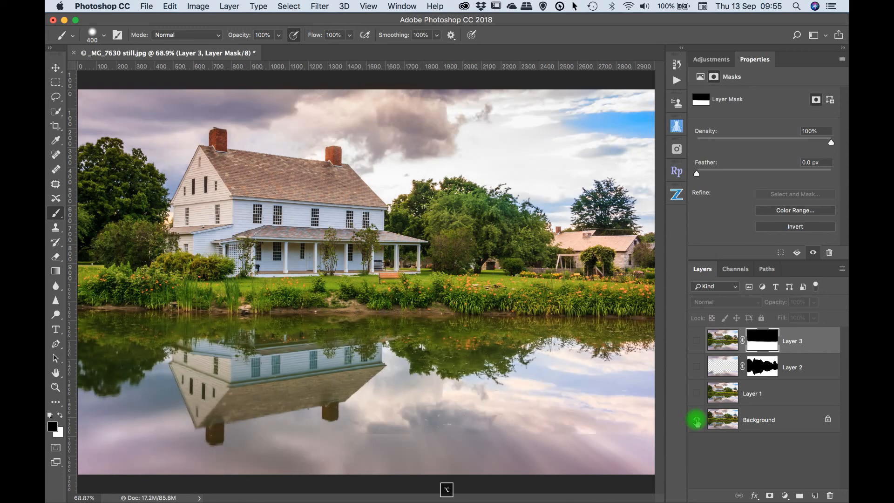
{"action": "left_click", "coordinate": [696, 421], "text": "alt"}
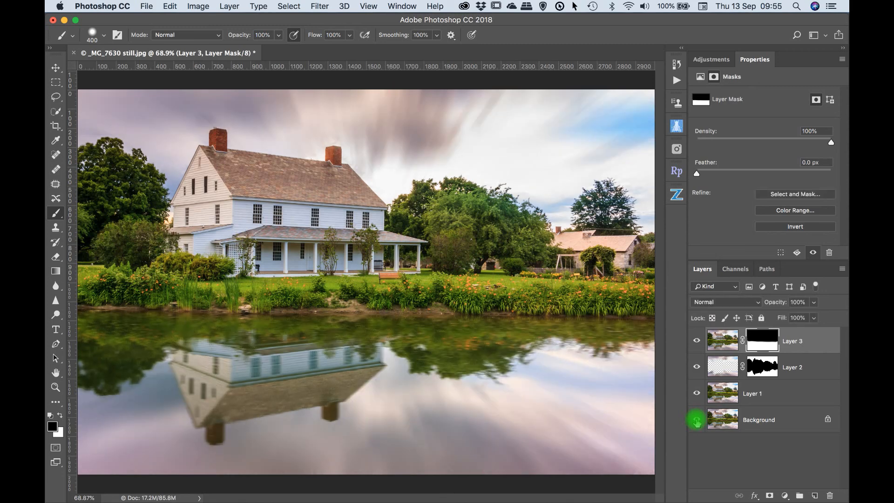